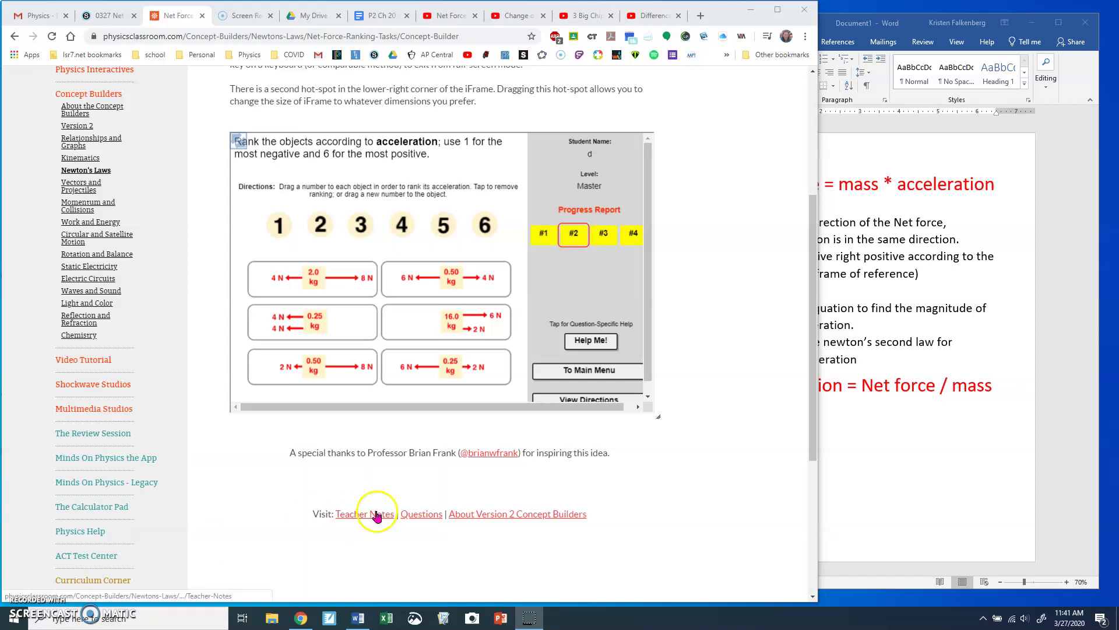
# Bring the Word notes on net force and acceleration in front of Chrome.
pyautogui.click(880, 445)
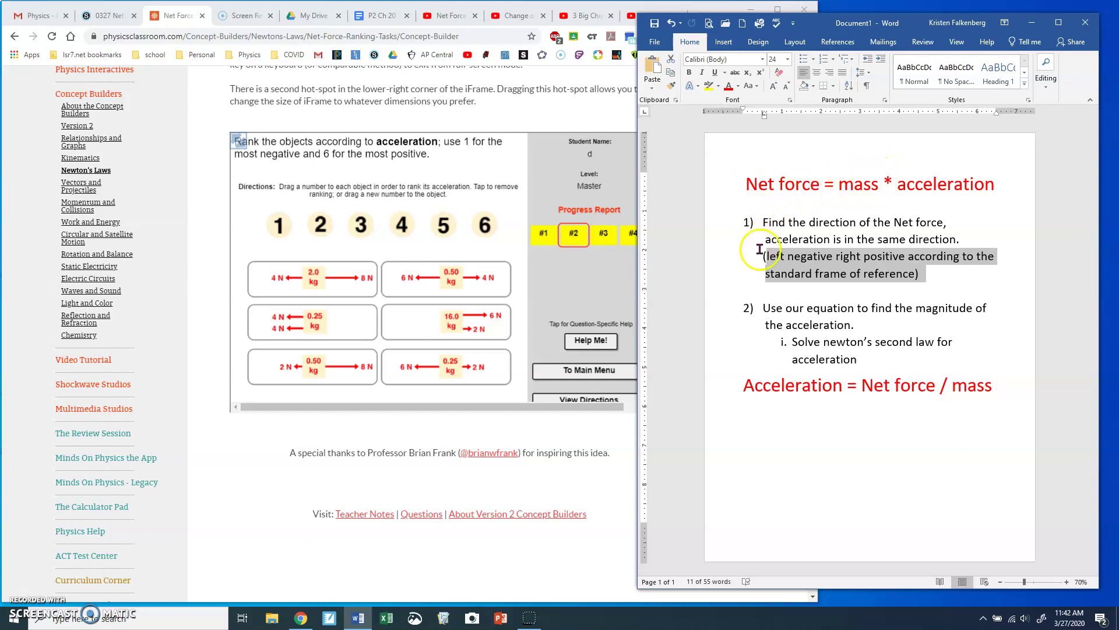
# Insert a hyphen before 'right' in the '(left negative right positive' note line.
pyautogui.click(784, 303)
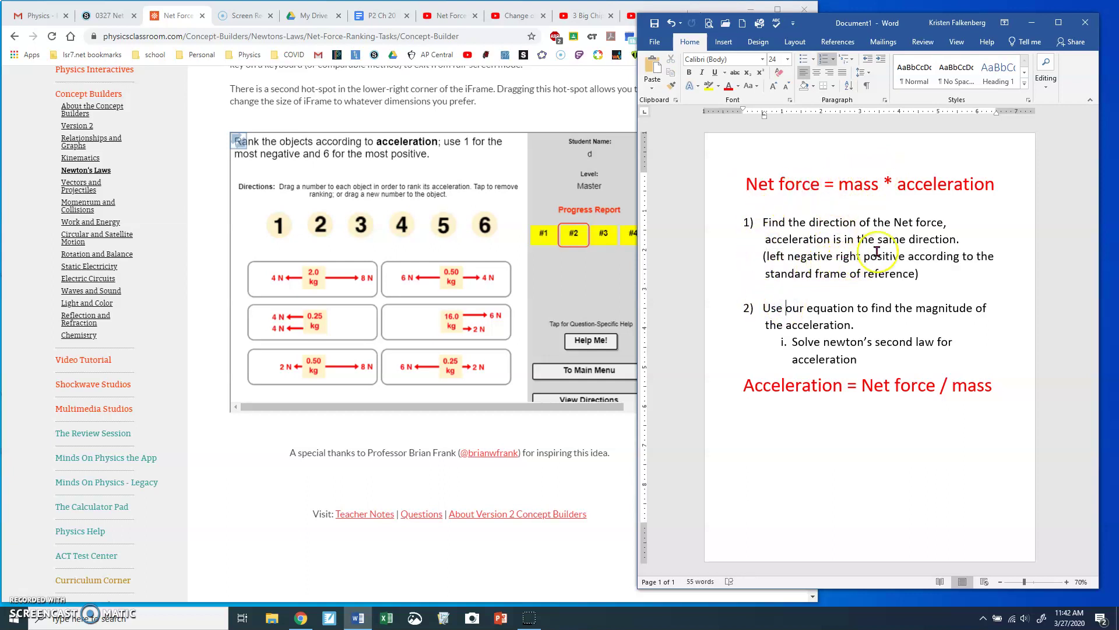
pyautogui.click(838, 257)
pyautogui.write('-')
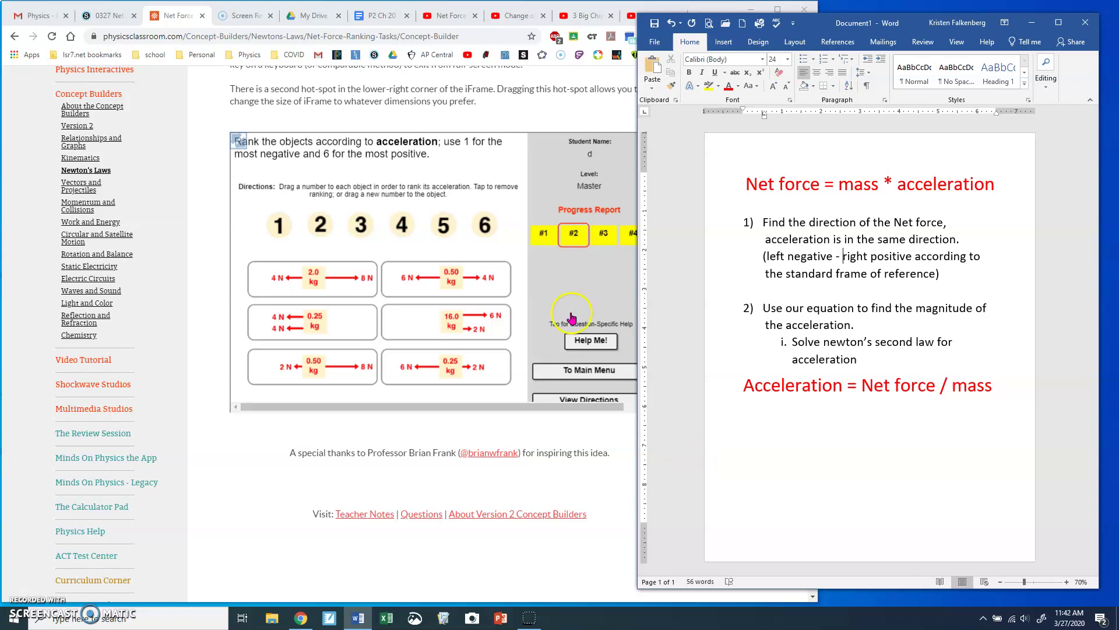
# Return to Chrome and make the acceleration ranking task fill the screen.
pyautogui.click(423, 250)
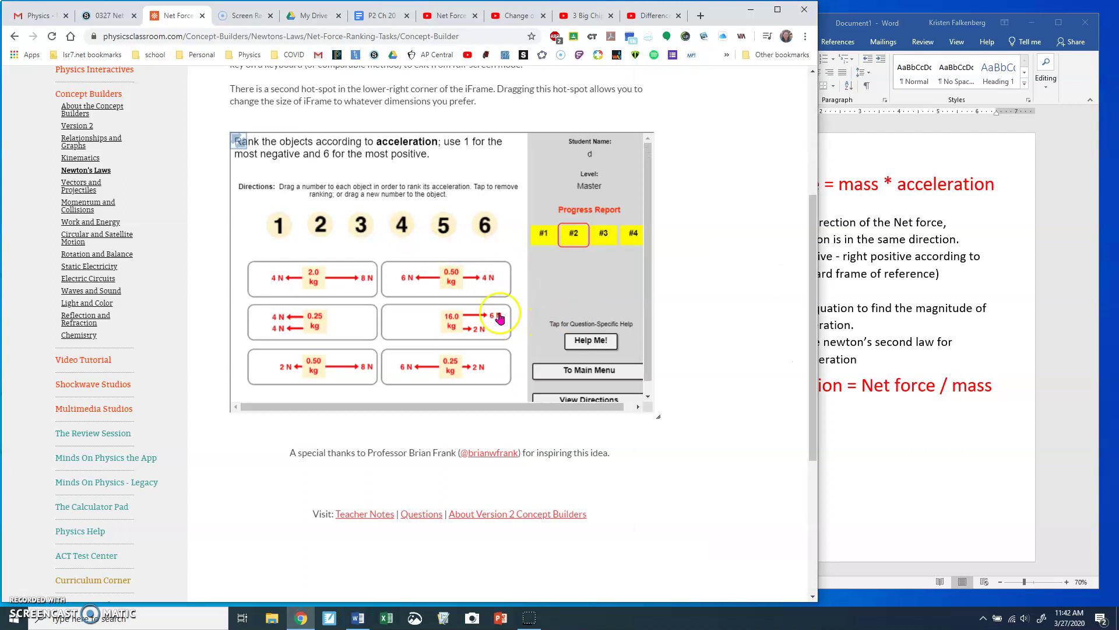
pyautogui.click(238, 141)
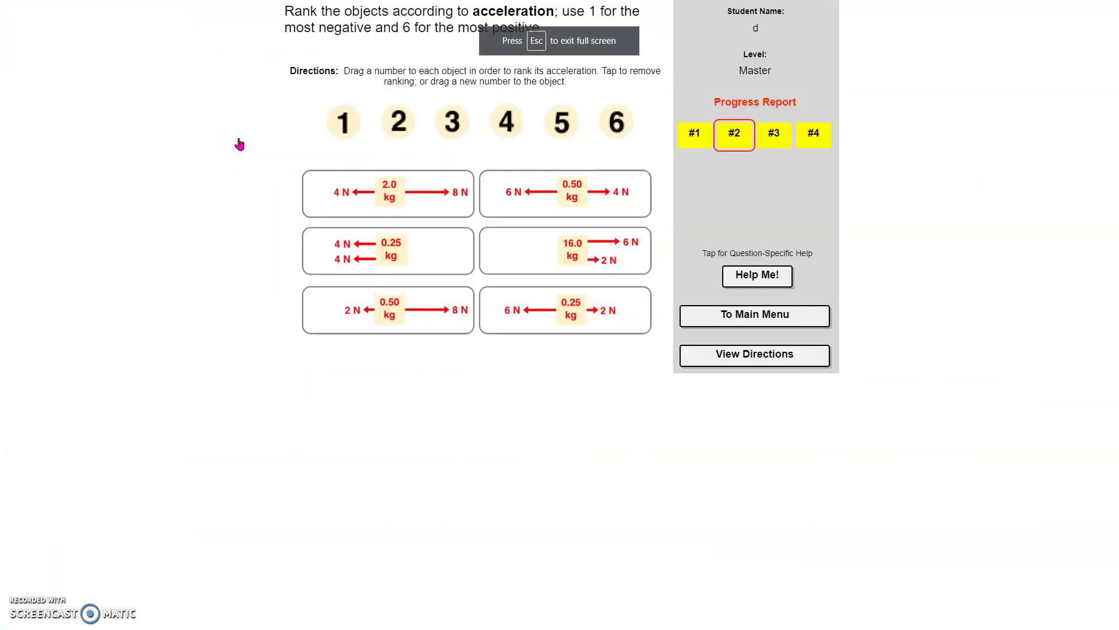
pyautogui.click(301, 147)
pyautogui.click(387, 196)
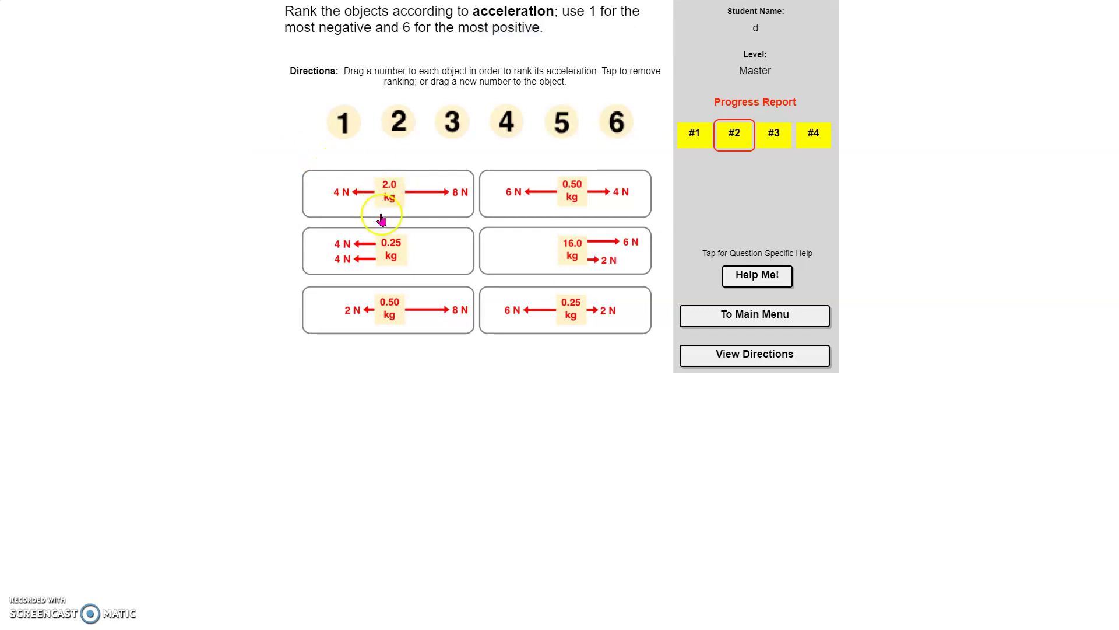
pyautogui.click(388, 210)
pyautogui.click(446, 184)
pyautogui.click(362, 178)
pyautogui.click(328, 189)
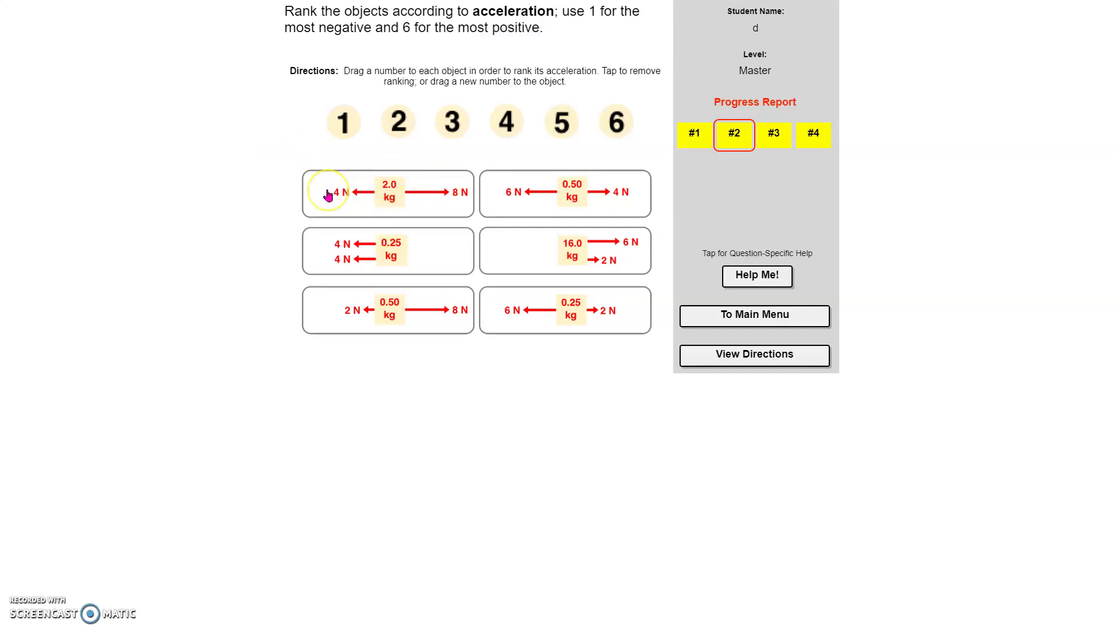
# Place rank 1 on the 0.25 kg object pulled left by two 4 N forces.
pyautogui.click(268, 196)
pyautogui.click(277, 243)
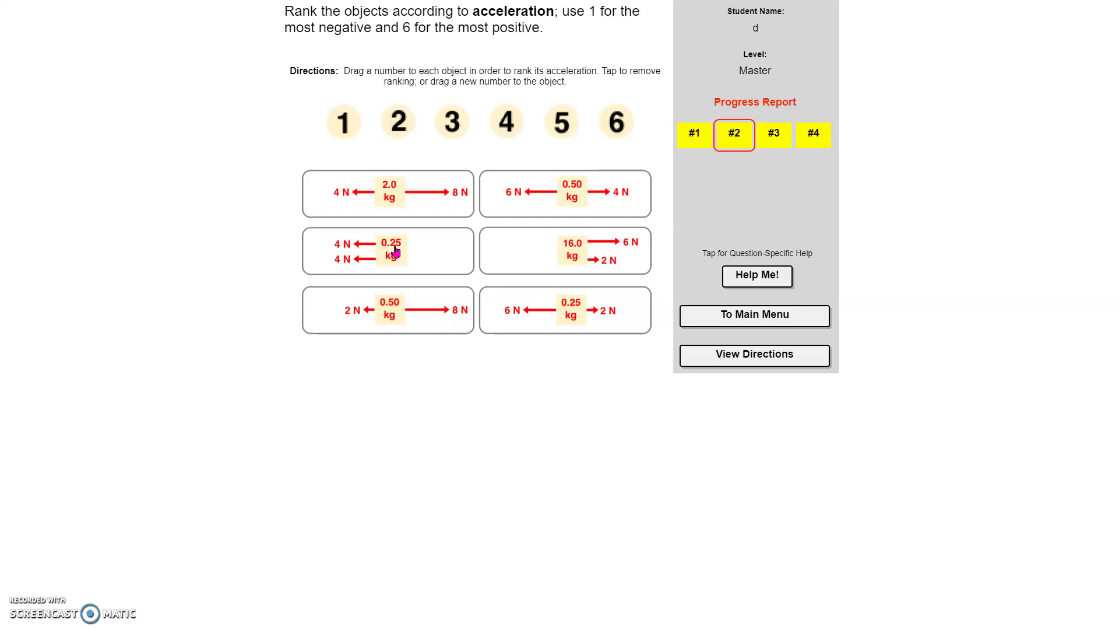
pyautogui.moveTo(583, 173)
pyautogui.mouseDown()
pyautogui.moveTo(511, 193)
pyautogui.moveTo(606, 187)
pyautogui.moveTo(507, 188)
pyautogui.moveTo(568, 180)
pyautogui.moveTo(571, 204)
pyautogui.mouseUp()
pyautogui.click(574, 308)
# Rank the 4N/4N 0.25 kg object 1, the 6N/2N 0.25 kg object 2, and the 6N/4N 0.50 kg object 3.
pyautogui.click(347, 121)
pyautogui.moveTo(347, 121); pyautogui.dragTo(398, 262)
pyautogui.click(398, 126)
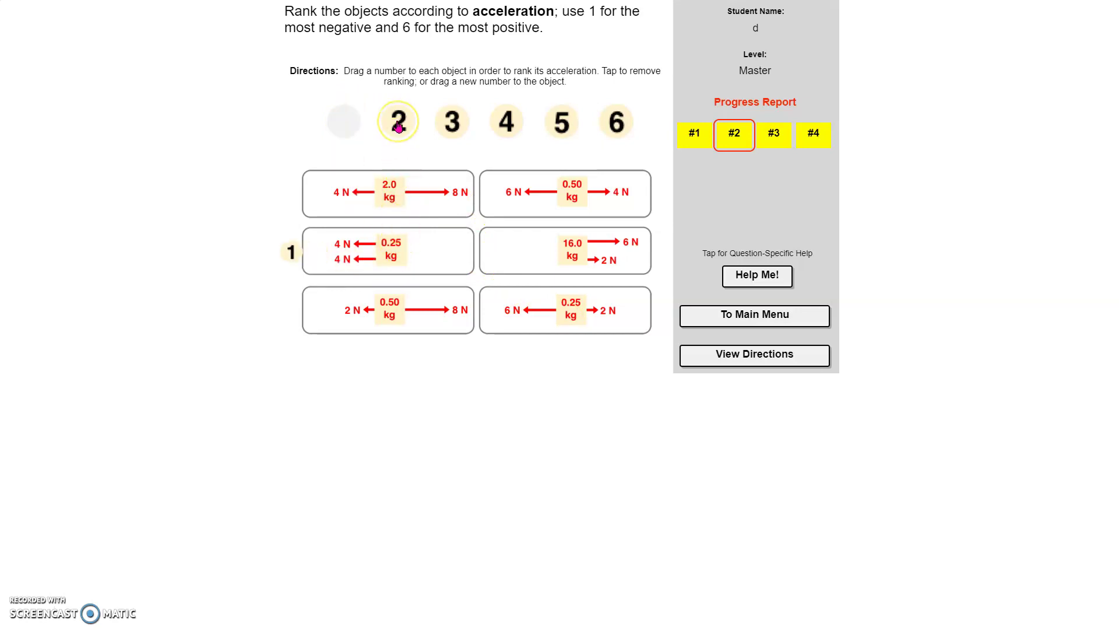
pyautogui.moveTo(398, 126); pyautogui.dragTo(577, 327)
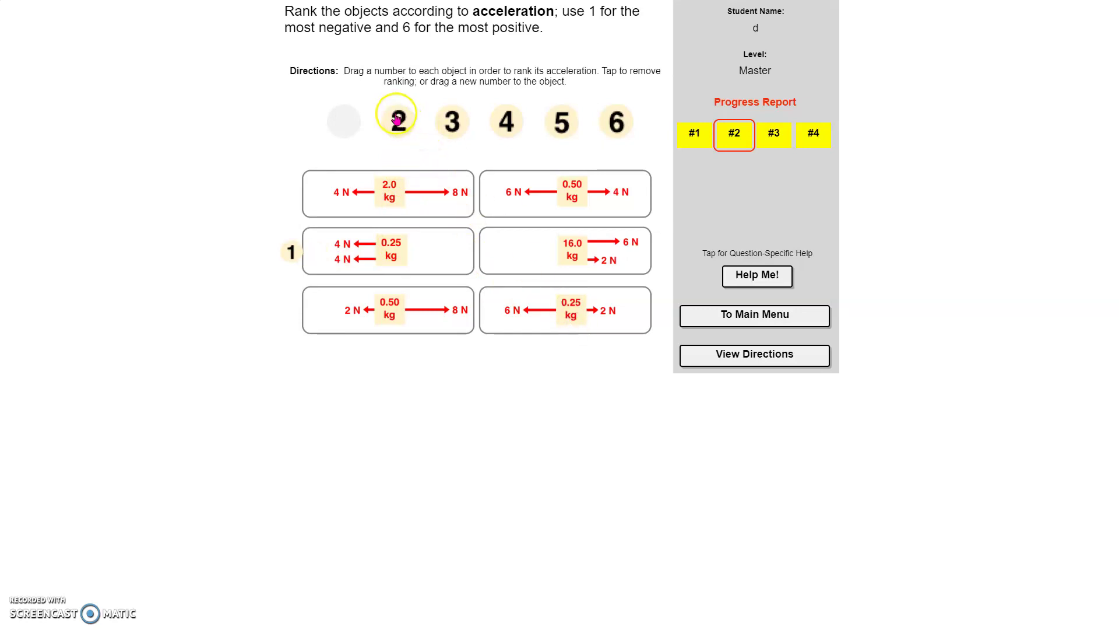
pyautogui.moveTo(397, 121); pyautogui.dragTo(574, 314)
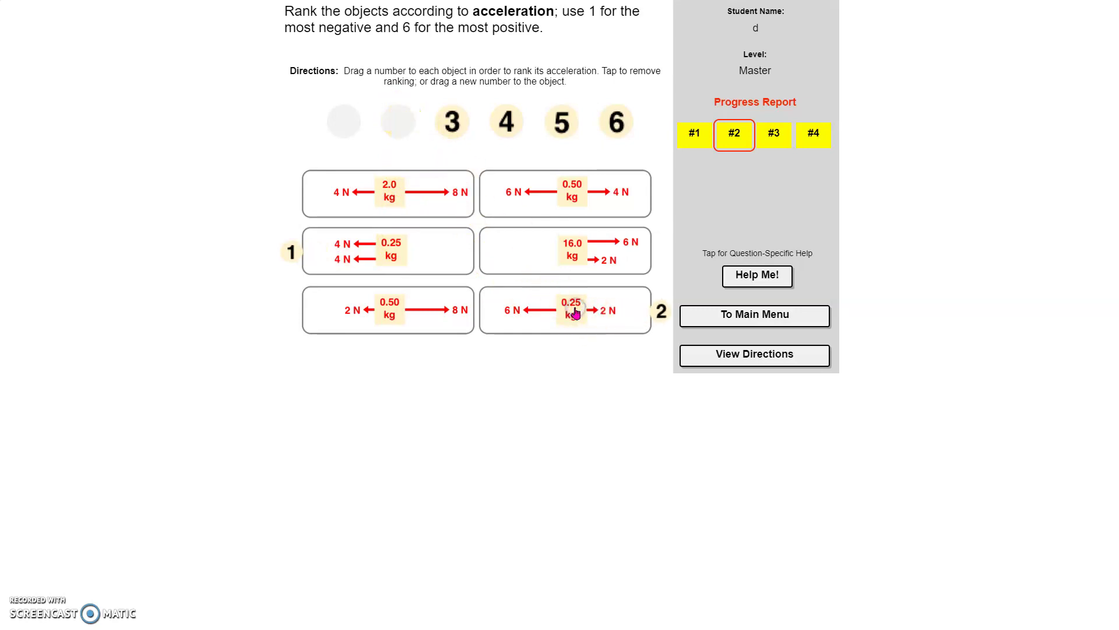
pyautogui.click(456, 125)
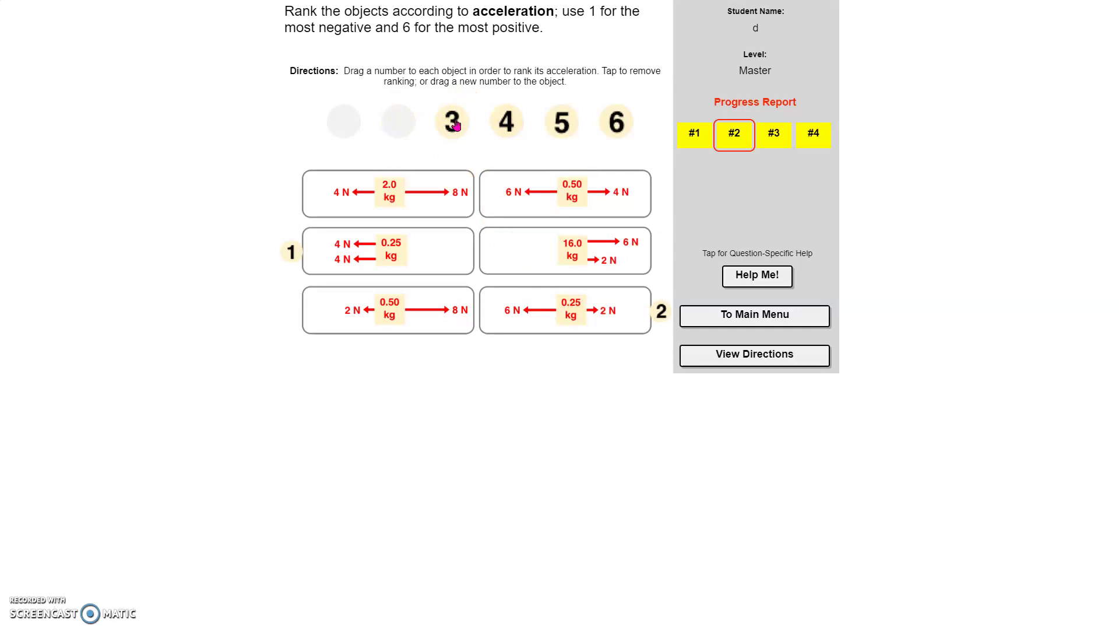
pyautogui.moveTo(455, 124); pyautogui.dragTo(581, 194)
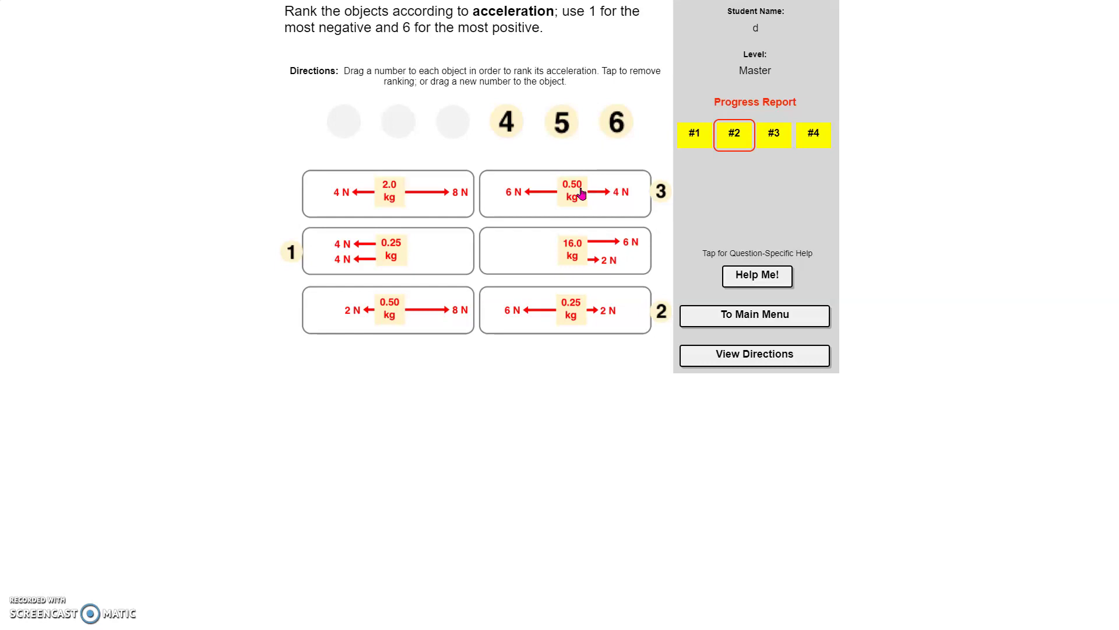
pyautogui.click(373, 191)
pyautogui.click(442, 189)
pyautogui.click(605, 263)
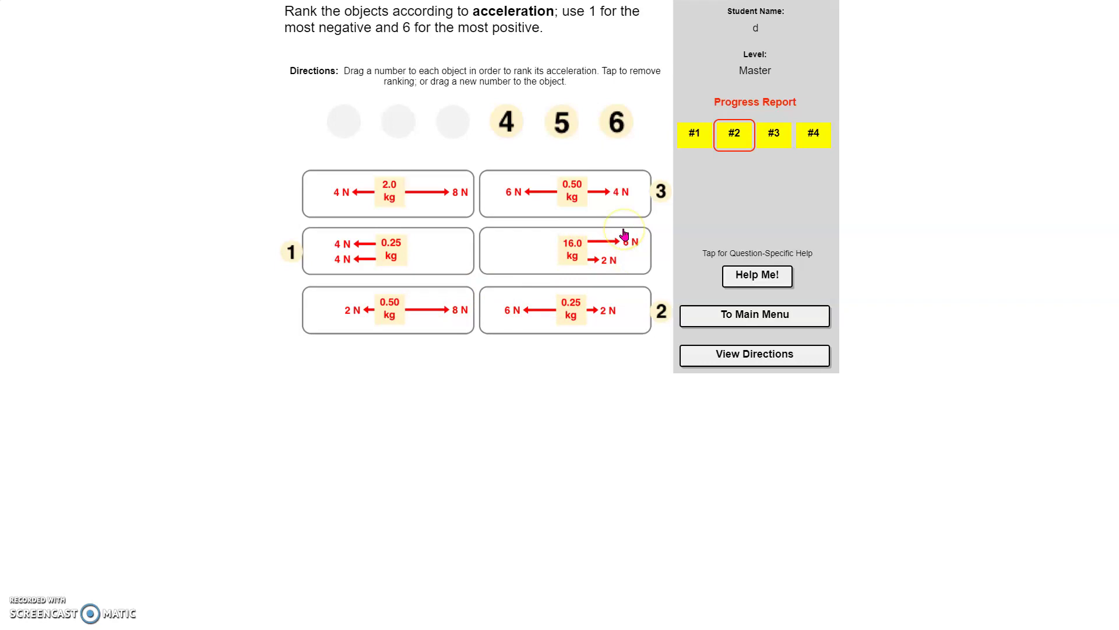
pyautogui.click(615, 259)
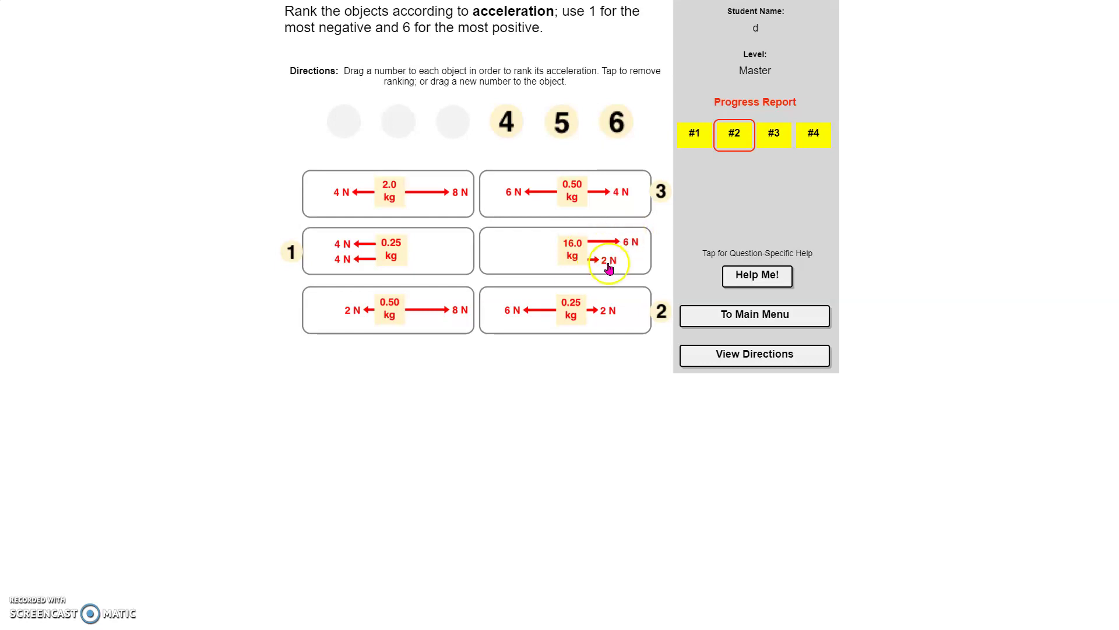
pyautogui.click(580, 253)
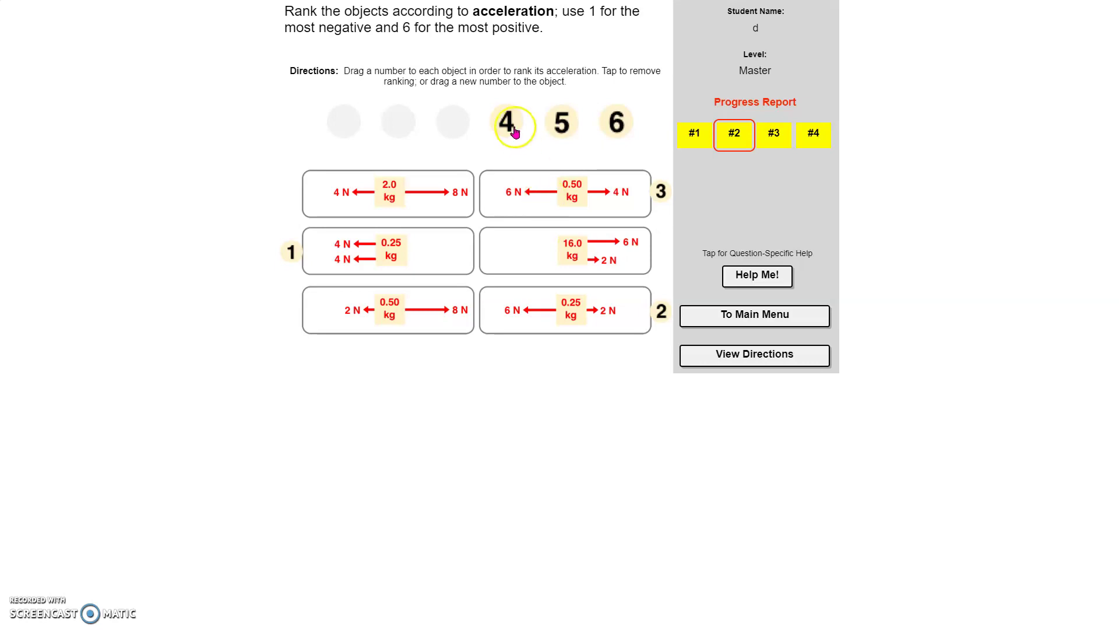
# Rank the 16.0 kg object 4, the 2.0 kg object 5, and the 2N/8N 0.50 kg object 6.
pyautogui.moveTo(511, 123); pyautogui.dragTo(577, 258)
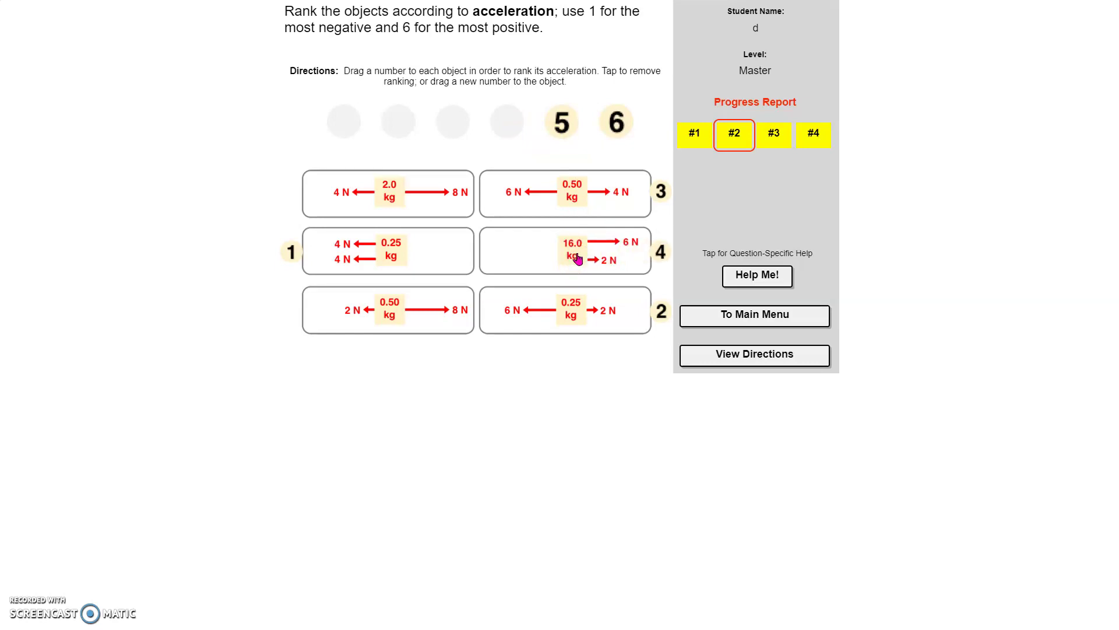
pyautogui.click(382, 313)
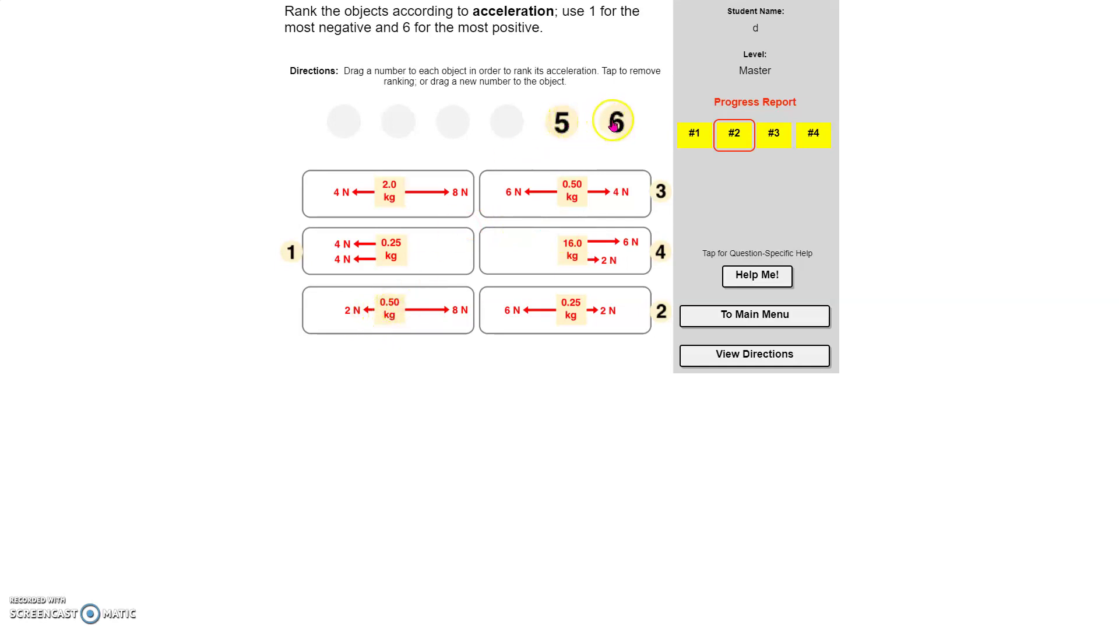
pyautogui.moveTo(615, 122); pyautogui.dragTo(389, 315)
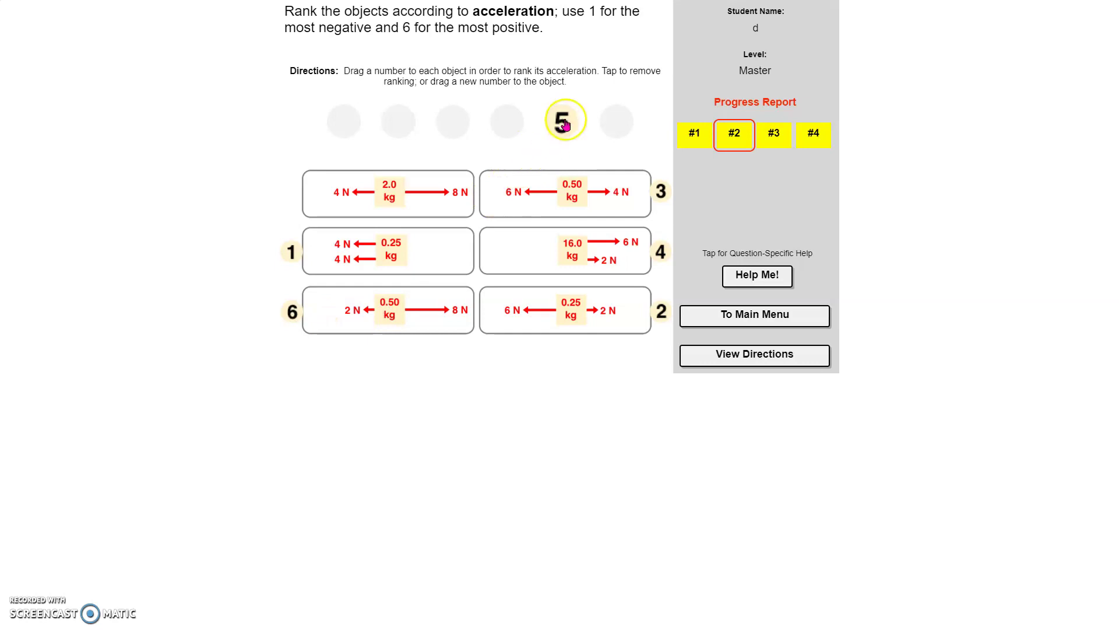
pyautogui.moveTo(564, 120); pyautogui.dragTo(275, 190)
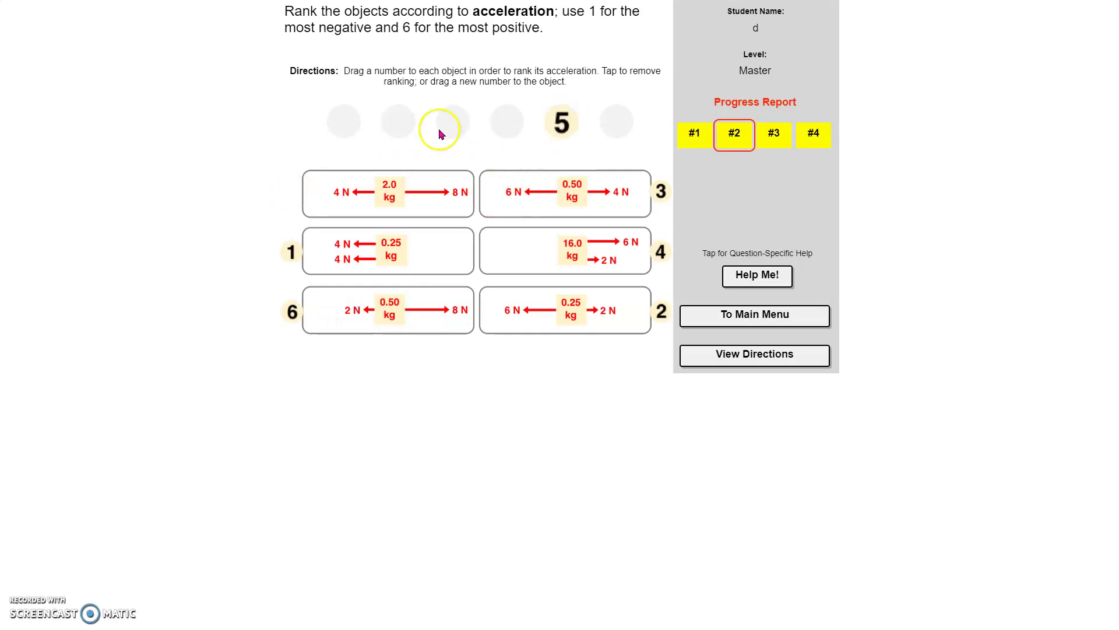
pyautogui.moveTo(558, 124); pyautogui.dragTo(387, 217)
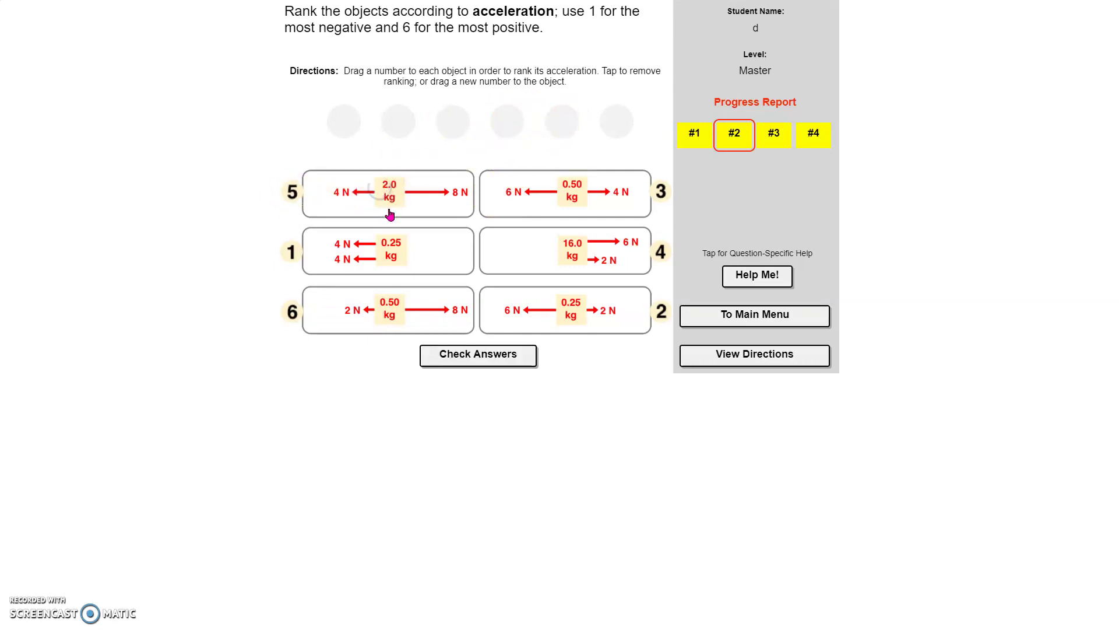
# Check the answers, get the ranking marked correct (1/4), and continue to the next question.
pyautogui.click(467, 362)
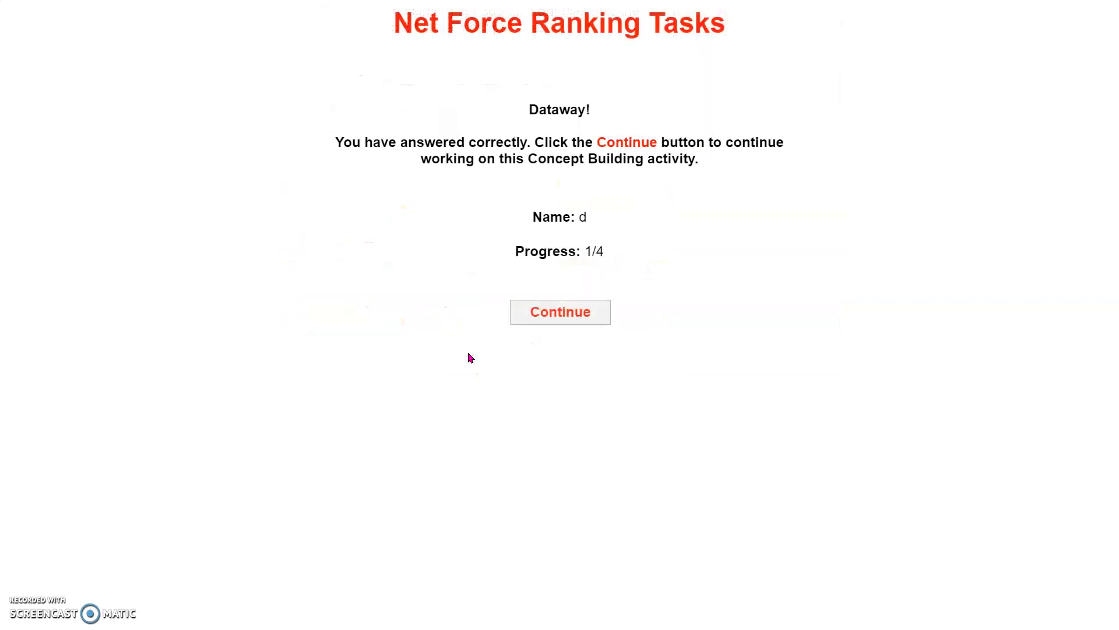
pyautogui.click(557, 306)
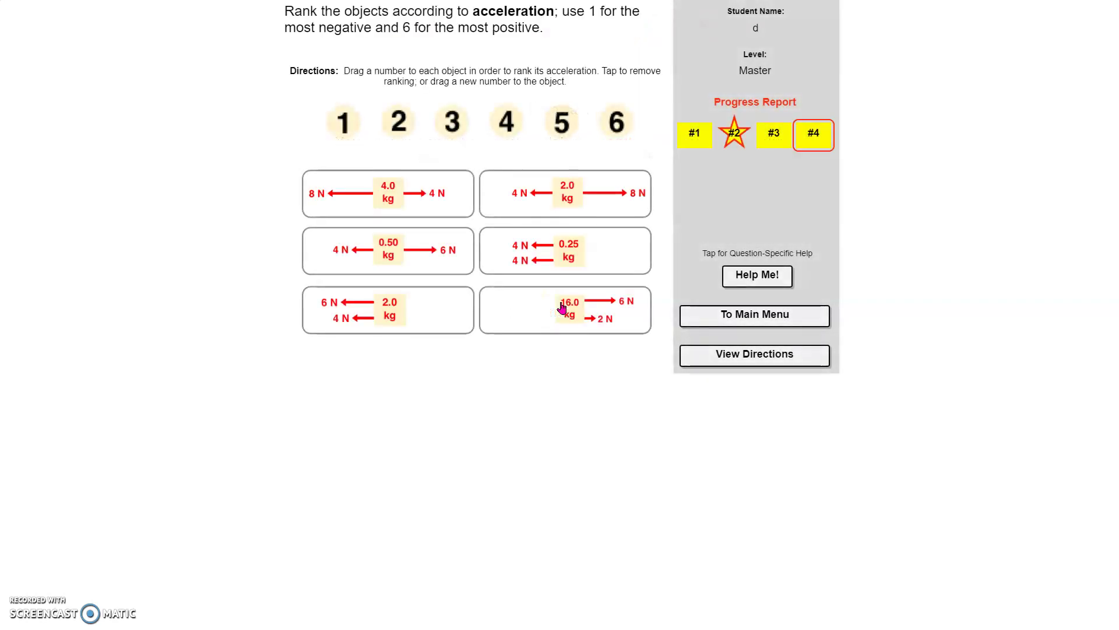
pyautogui.click(26, 601)
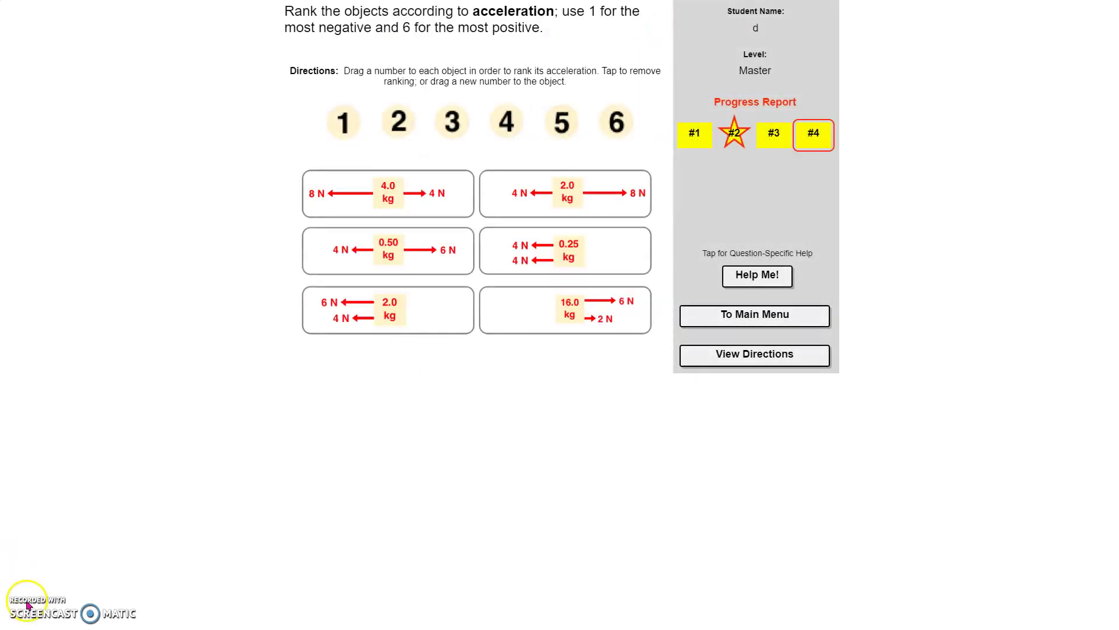